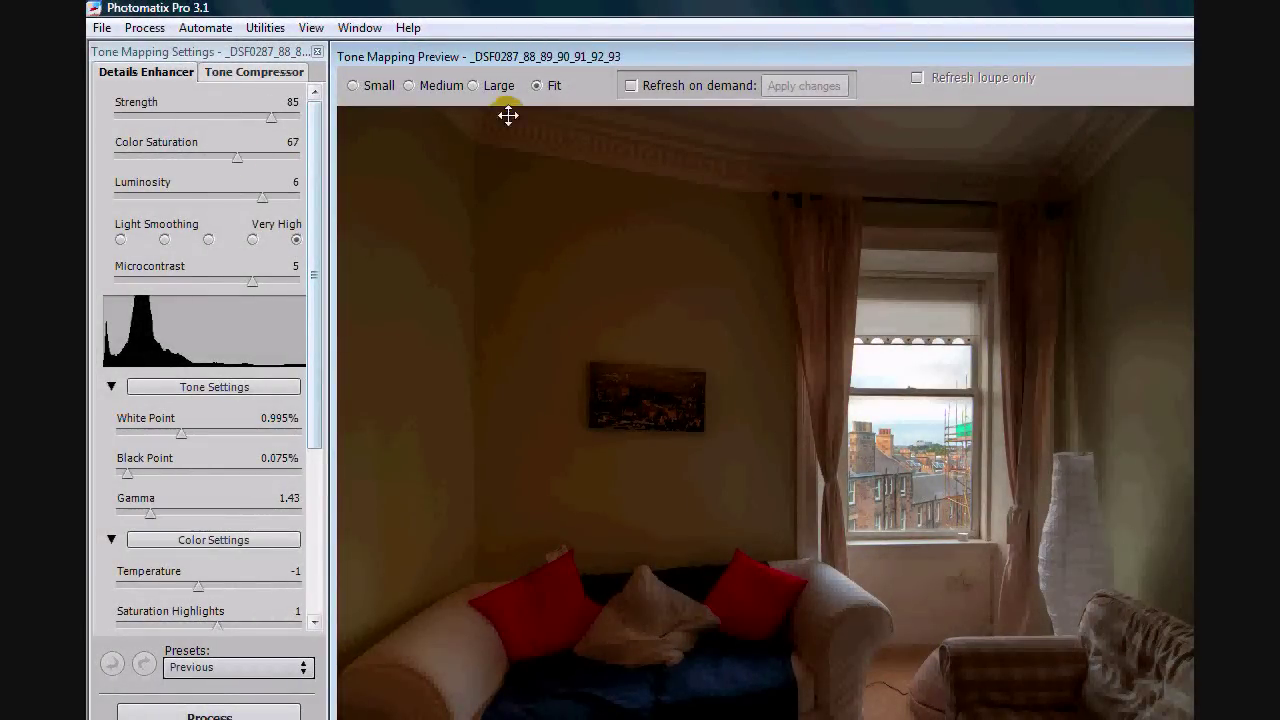
- Compare Strength at its minimum, then set Strength and Color Saturation both to 100
click(409, 85)
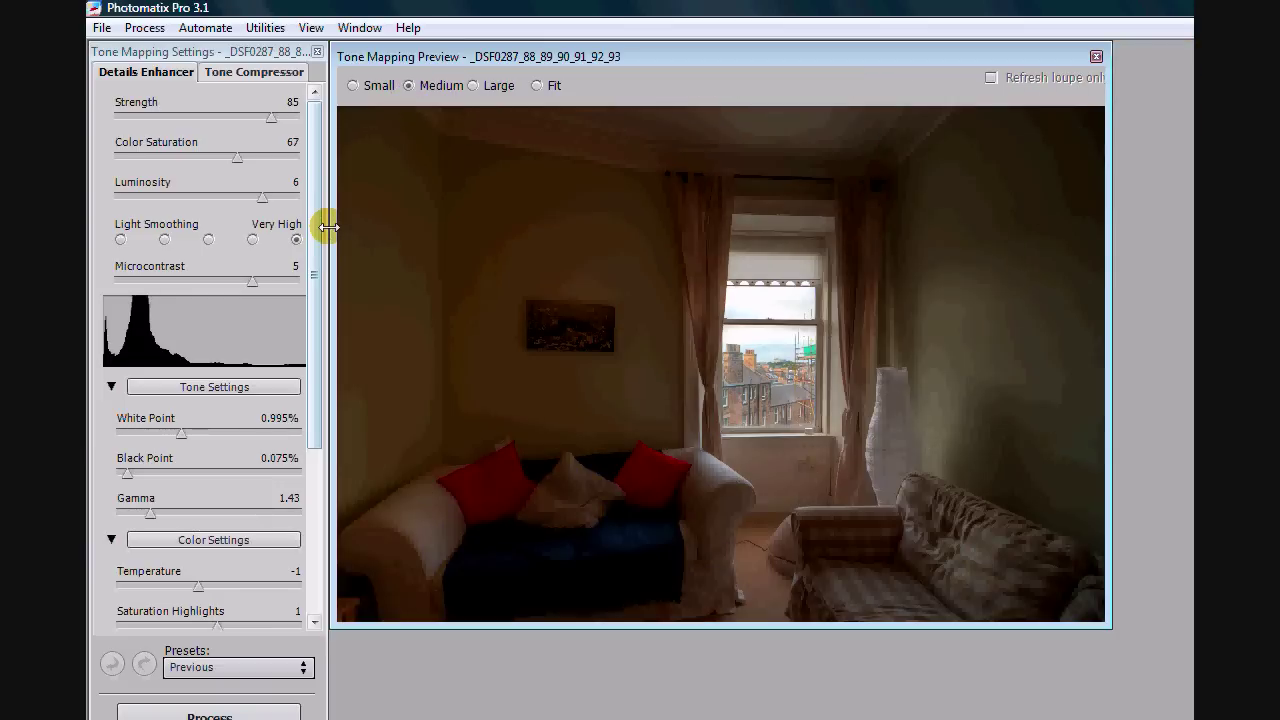
drag(272, 120, 125, 122)
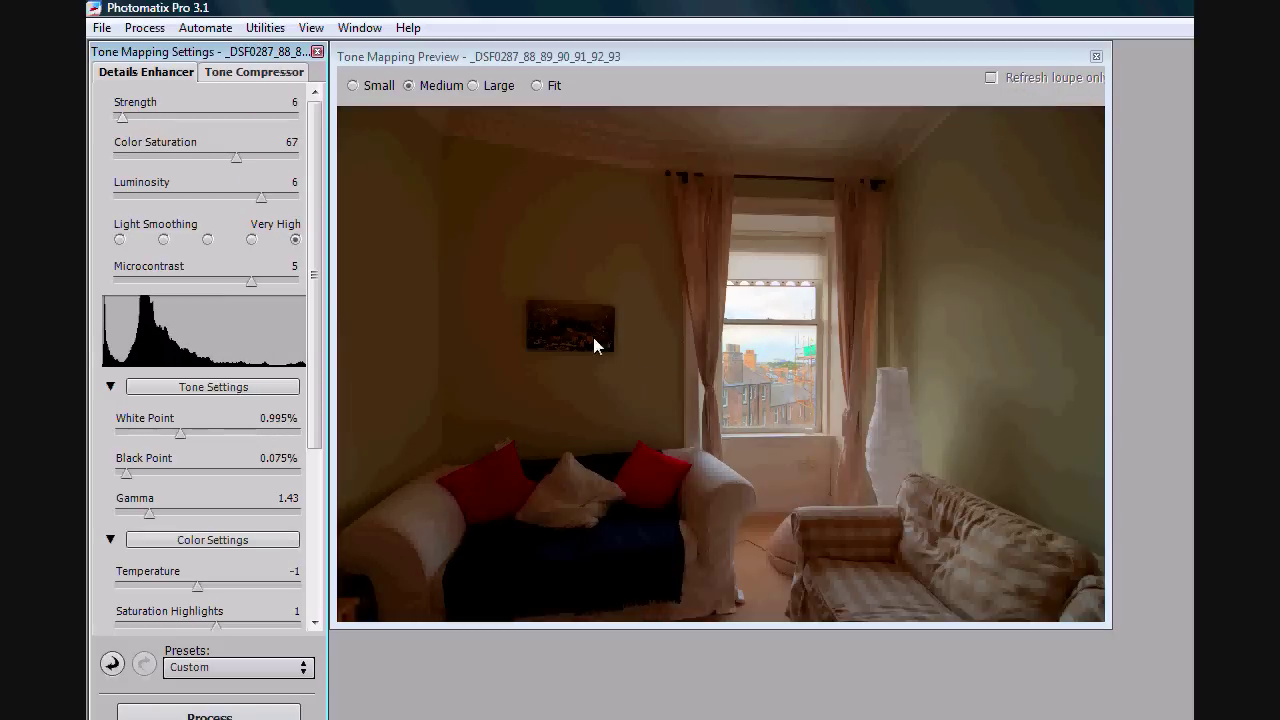
drag(121, 117, 309, 117)
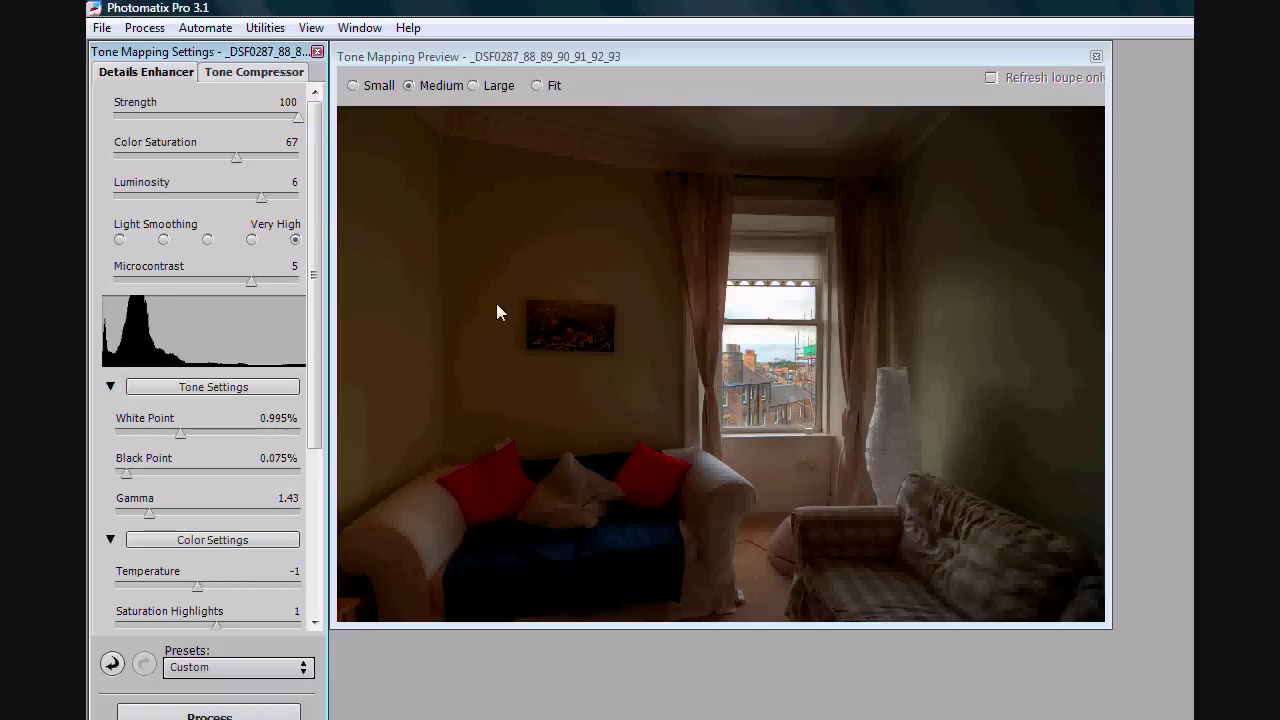
drag(230, 164, 308, 163)
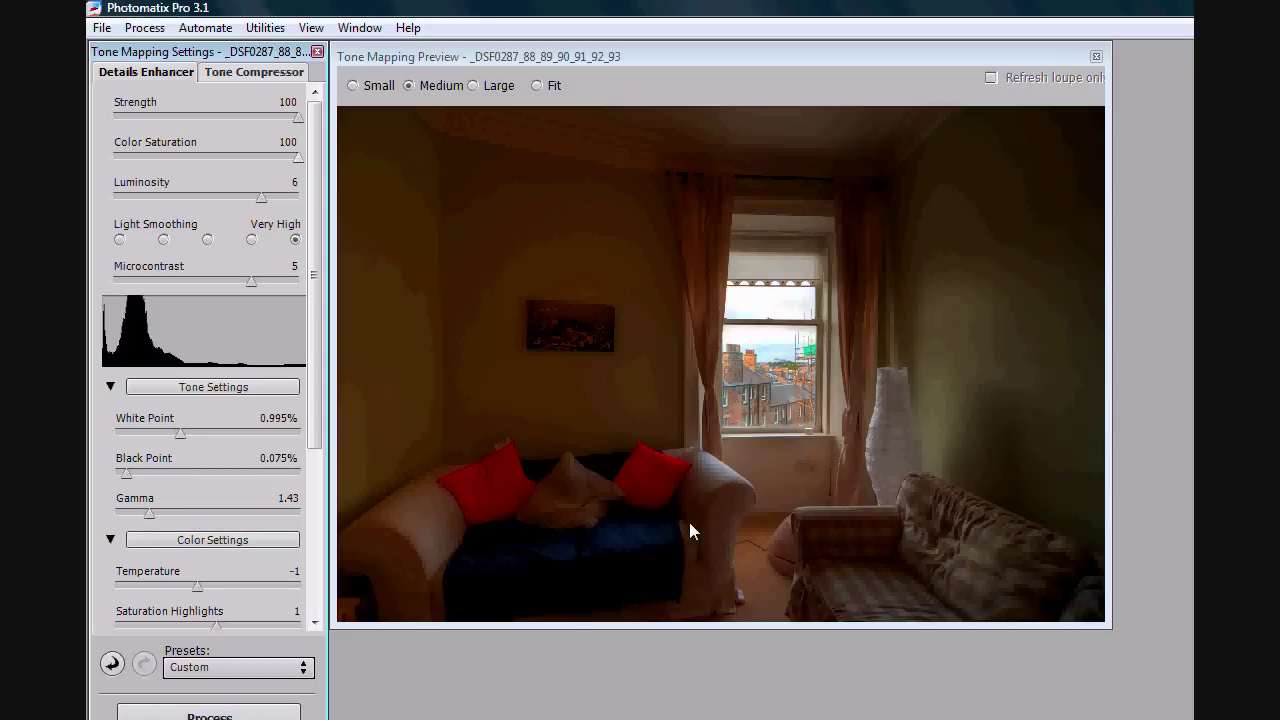
- Magnify the houses outside the window in the Loupe, then close it
drag(304, 166, 304, 166)
click(792, 340)
click(770, 385)
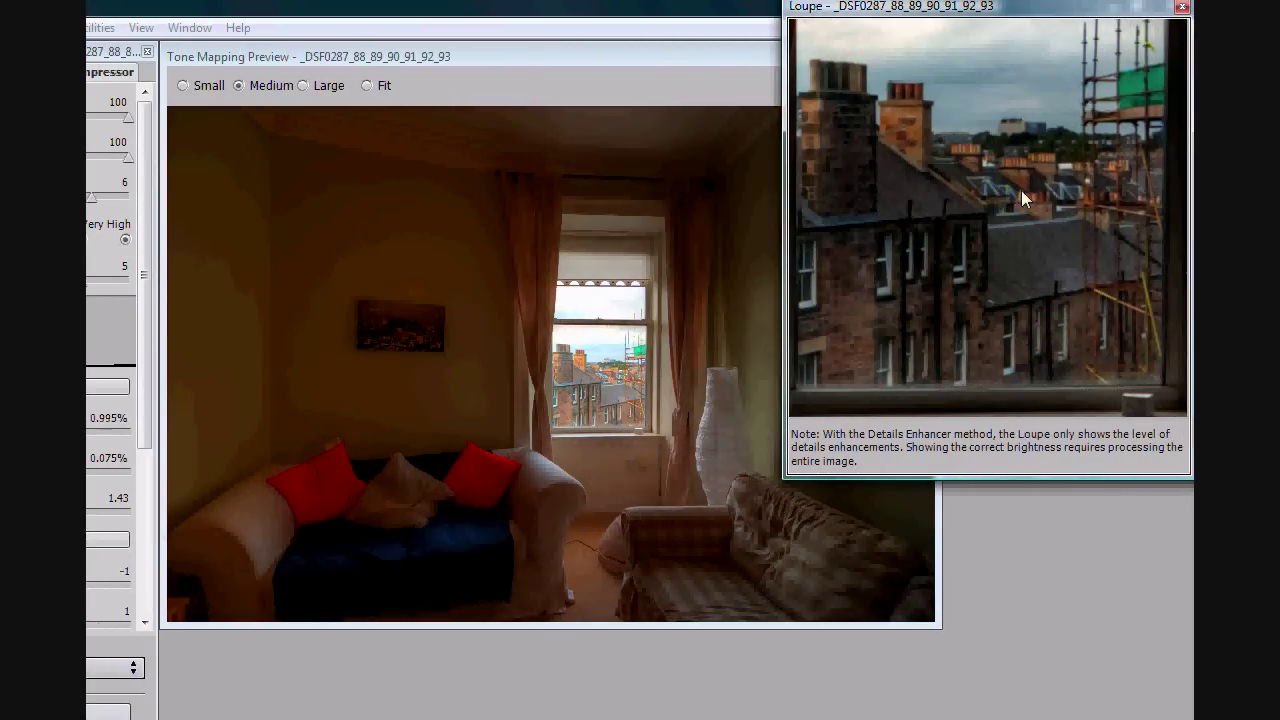
click(1182, 6)
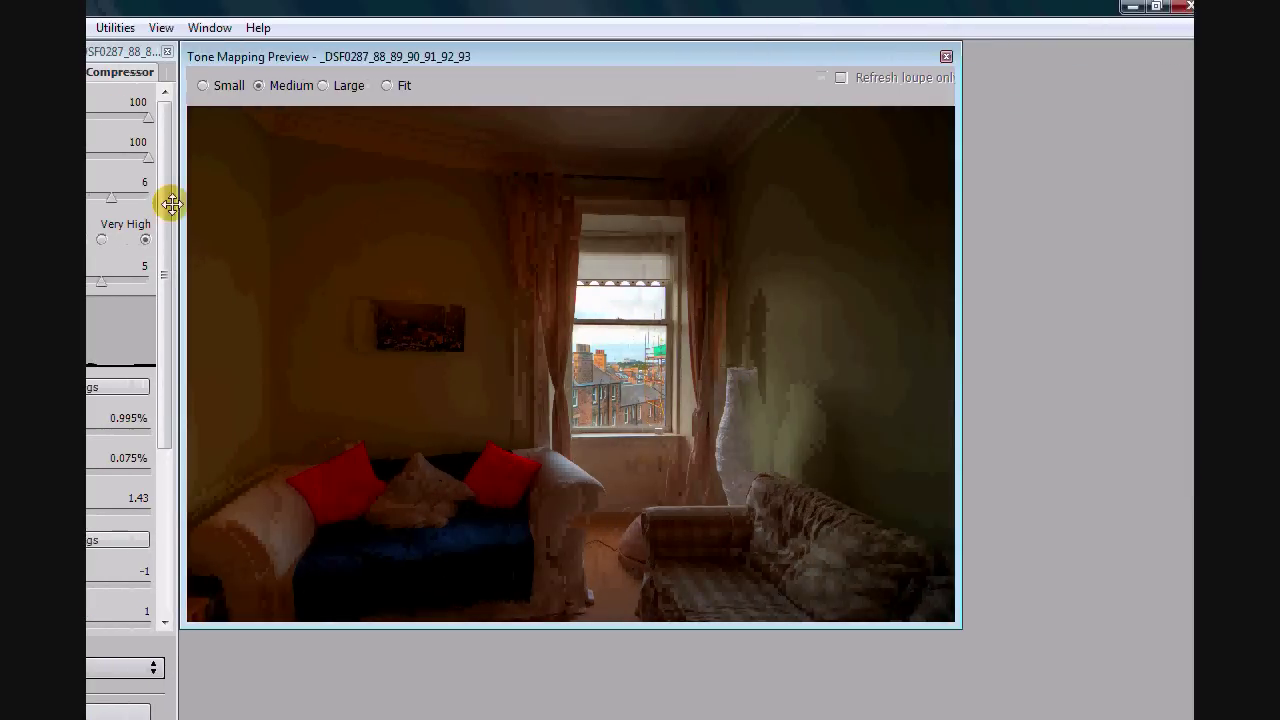
- Set Color Saturation to 67 and step Light Smoothing down from Very High to High and Medium
drag(203, 158, 237, 158)
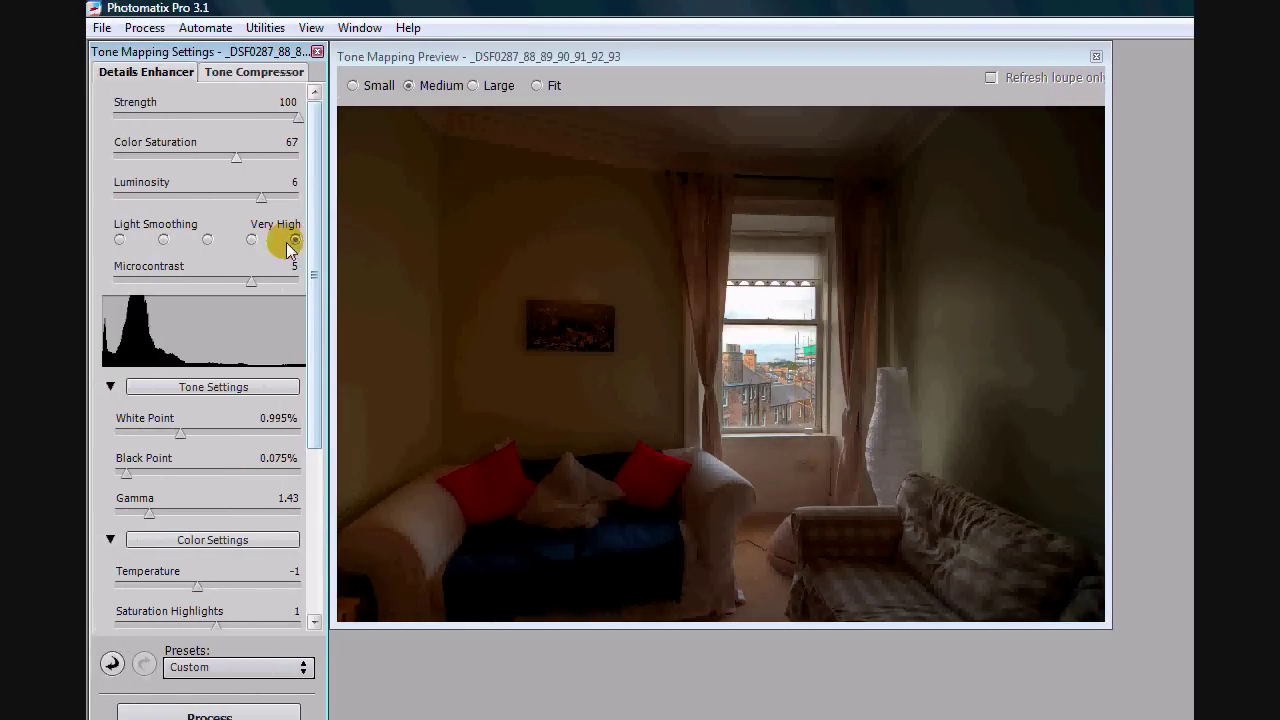
click(252, 240)
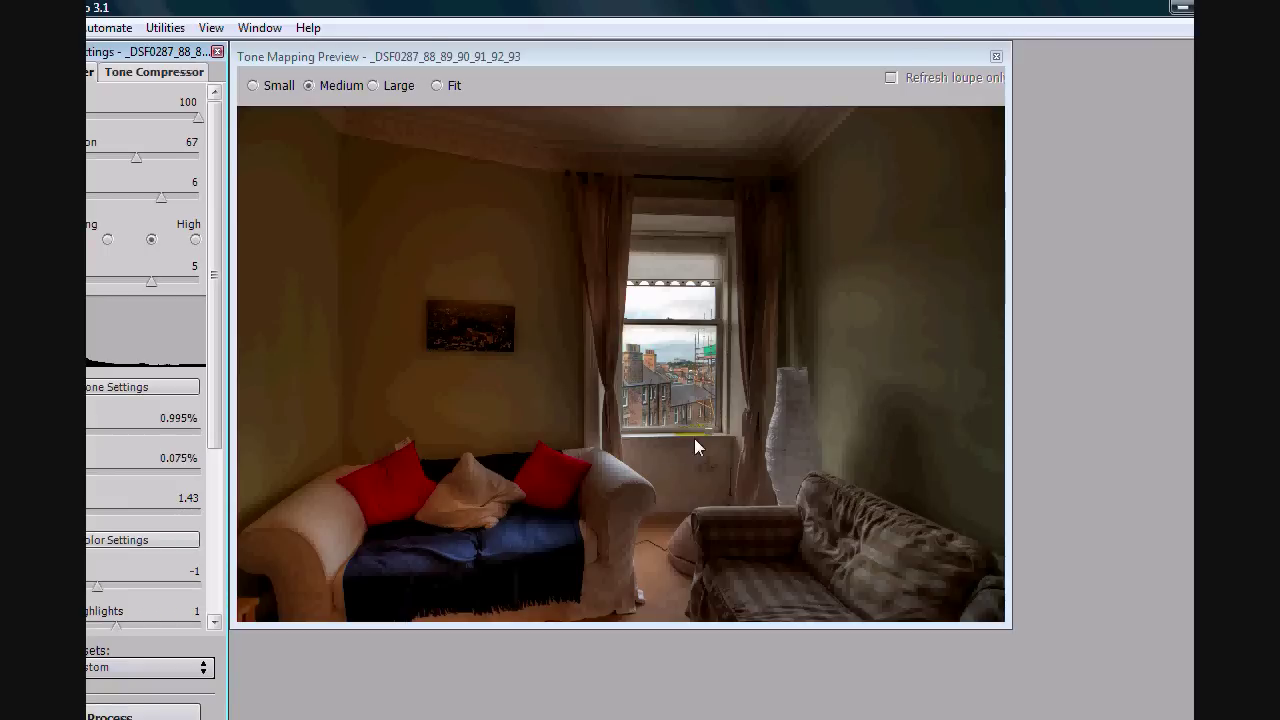
click(107, 239)
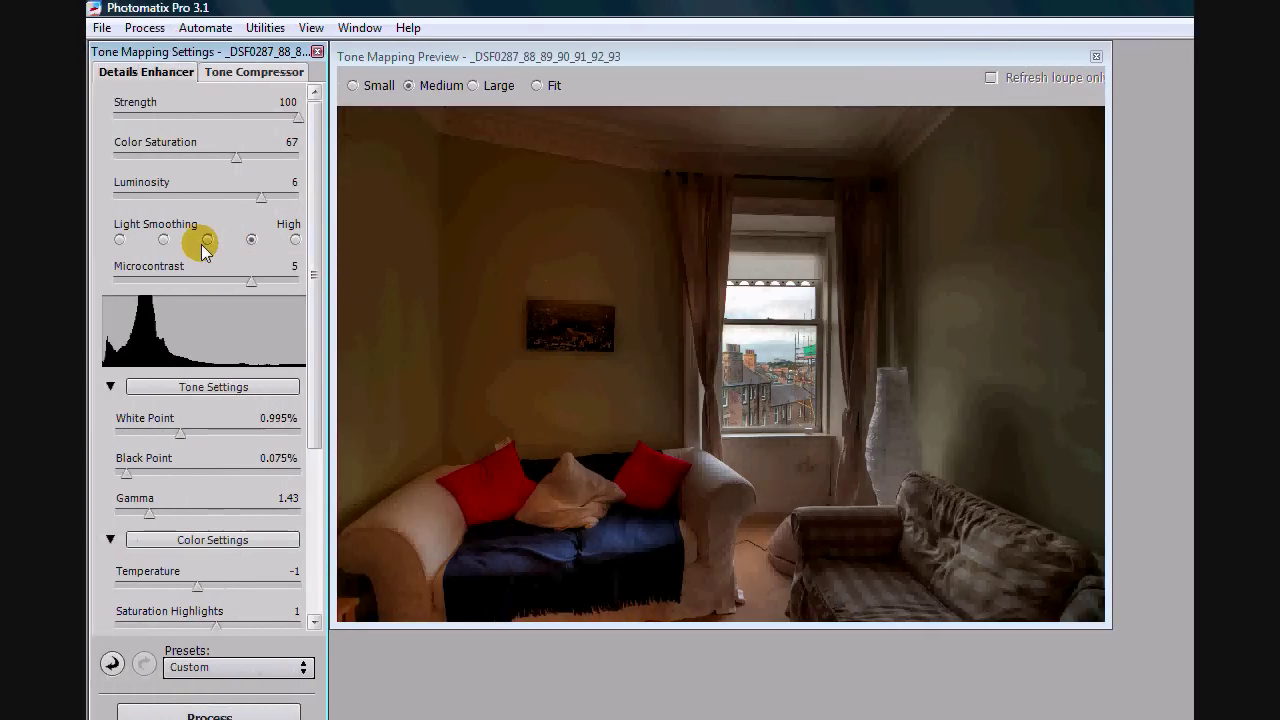
click(205, 241)
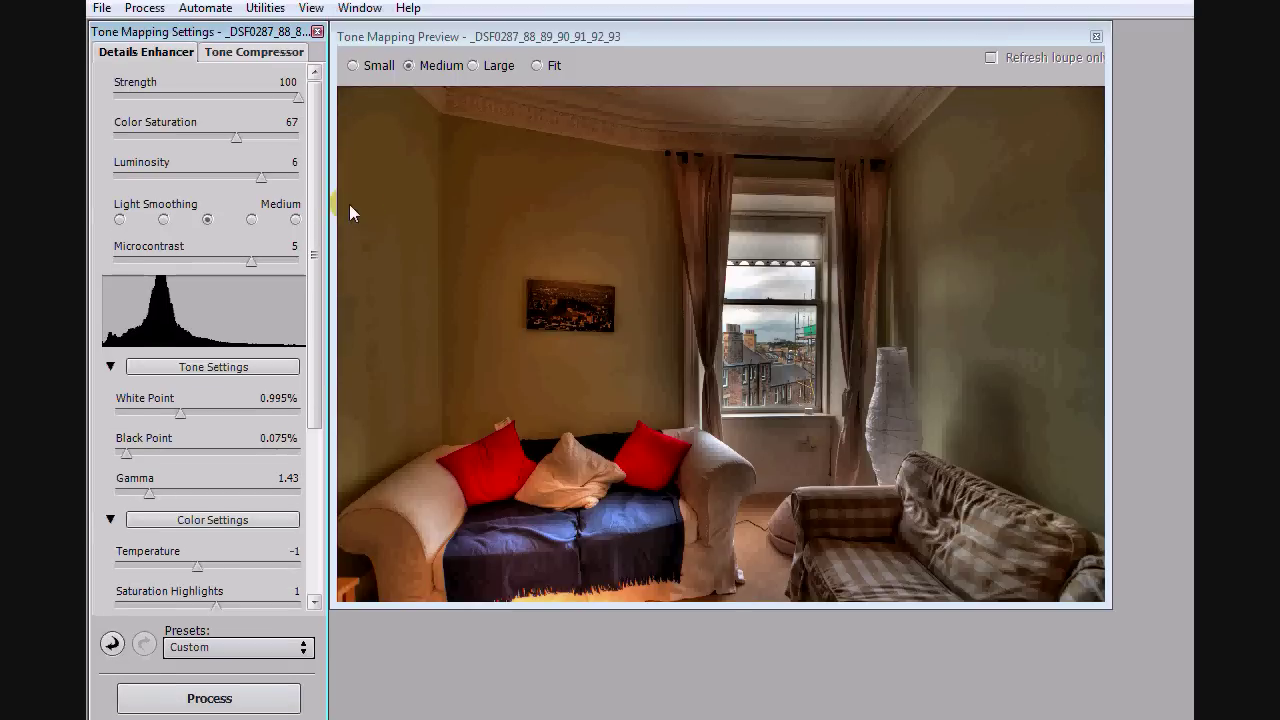
click(274, 200)
- Restore Light Smoothing to High, try Gamma values before returning to 1.43, and set Black Point to 0.132%
click(254, 219)
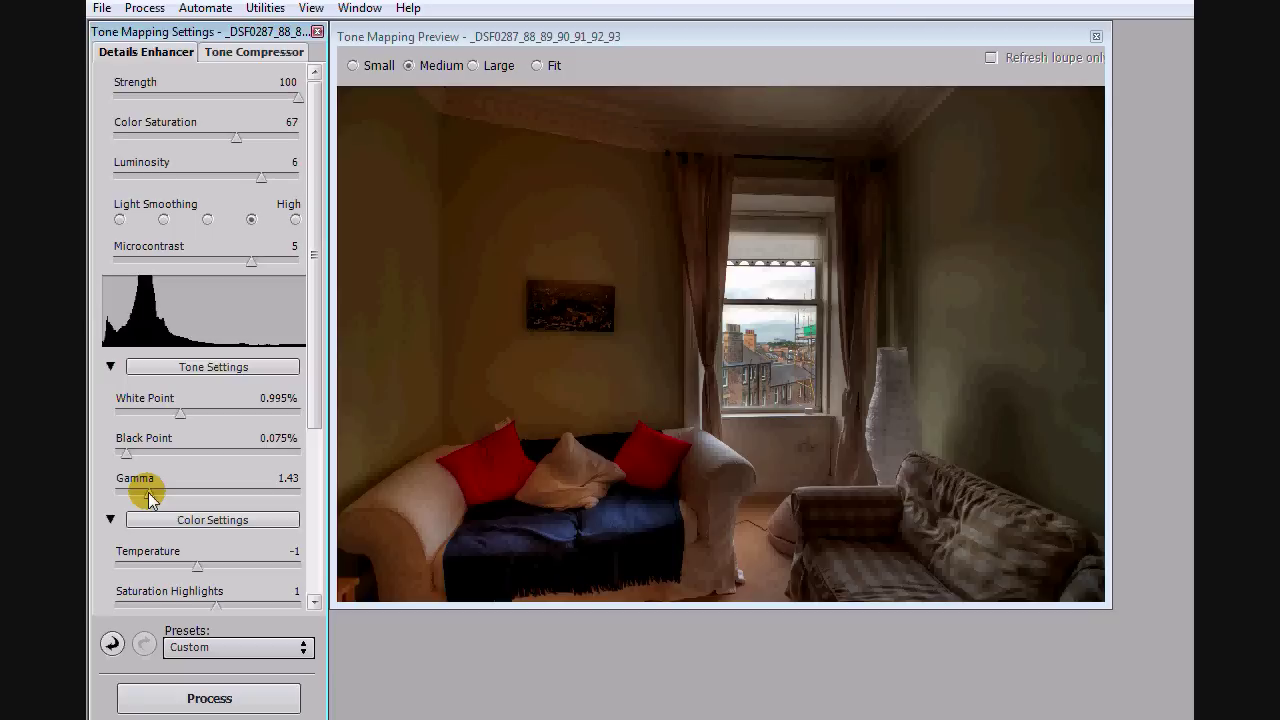
drag(149, 492, 194, 494)
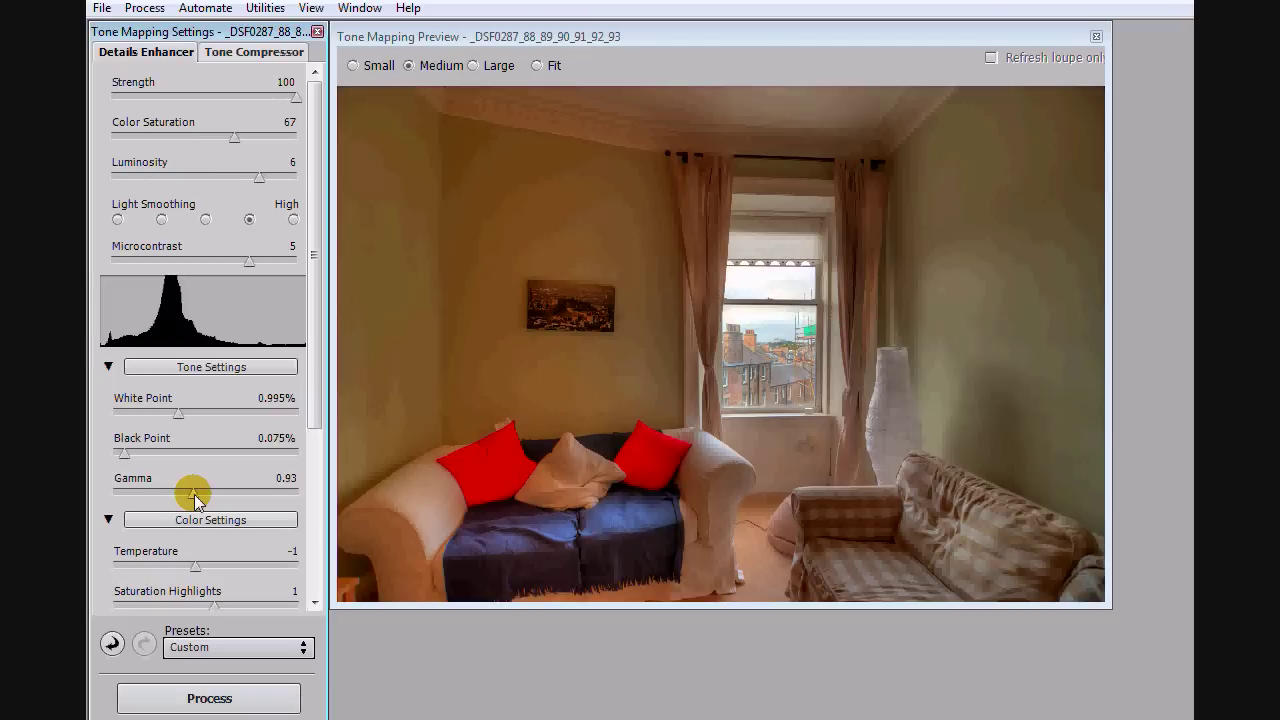
drag(194, 494, 139, 496)
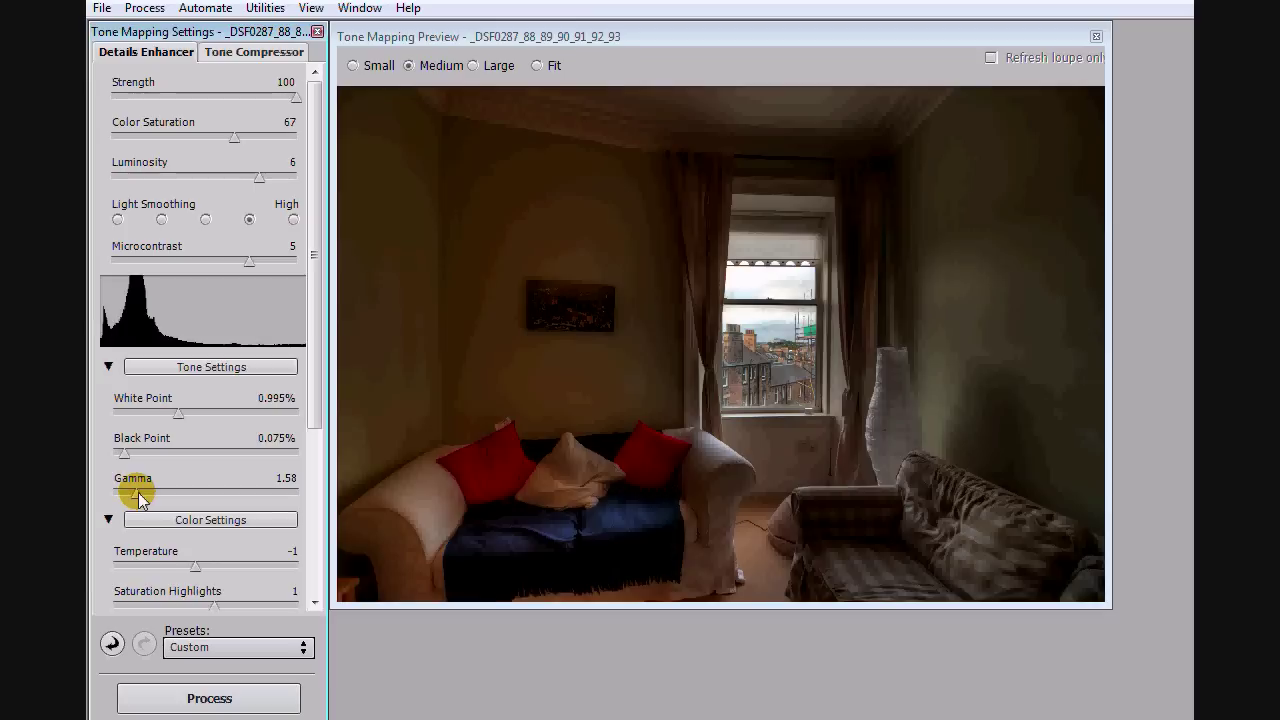
drag(139, 497, 152, 500)
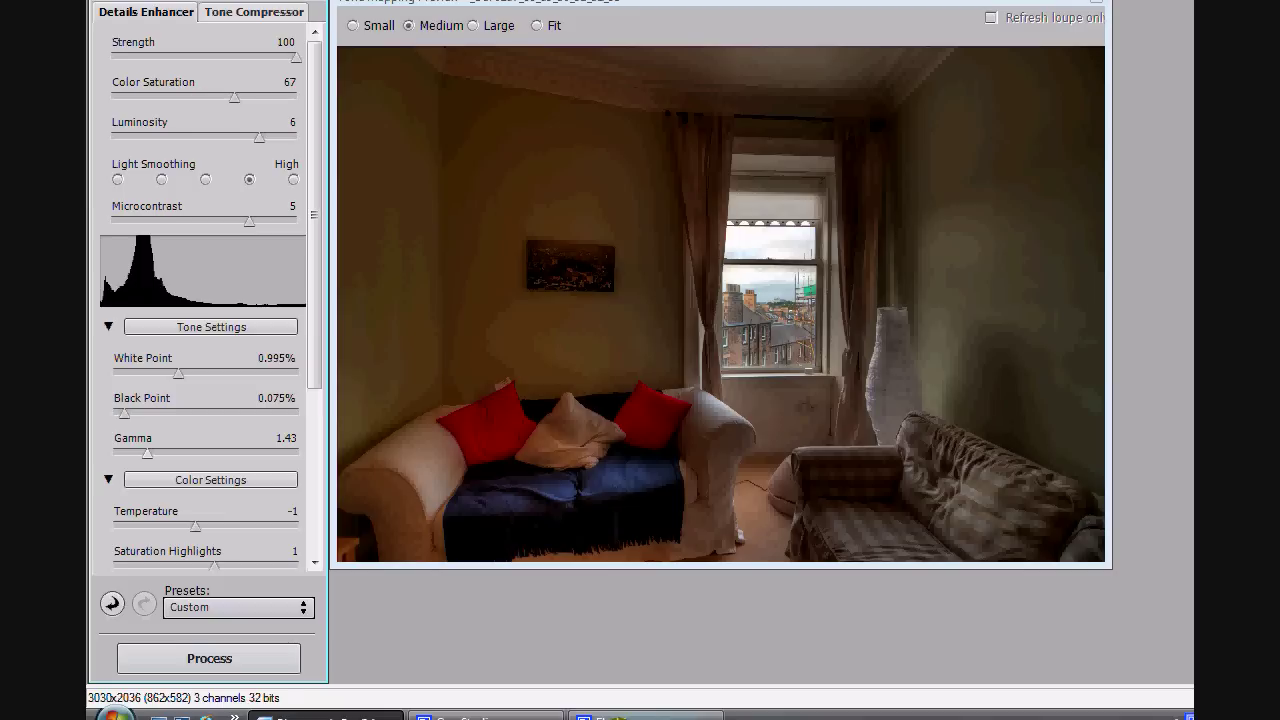
key(Right)
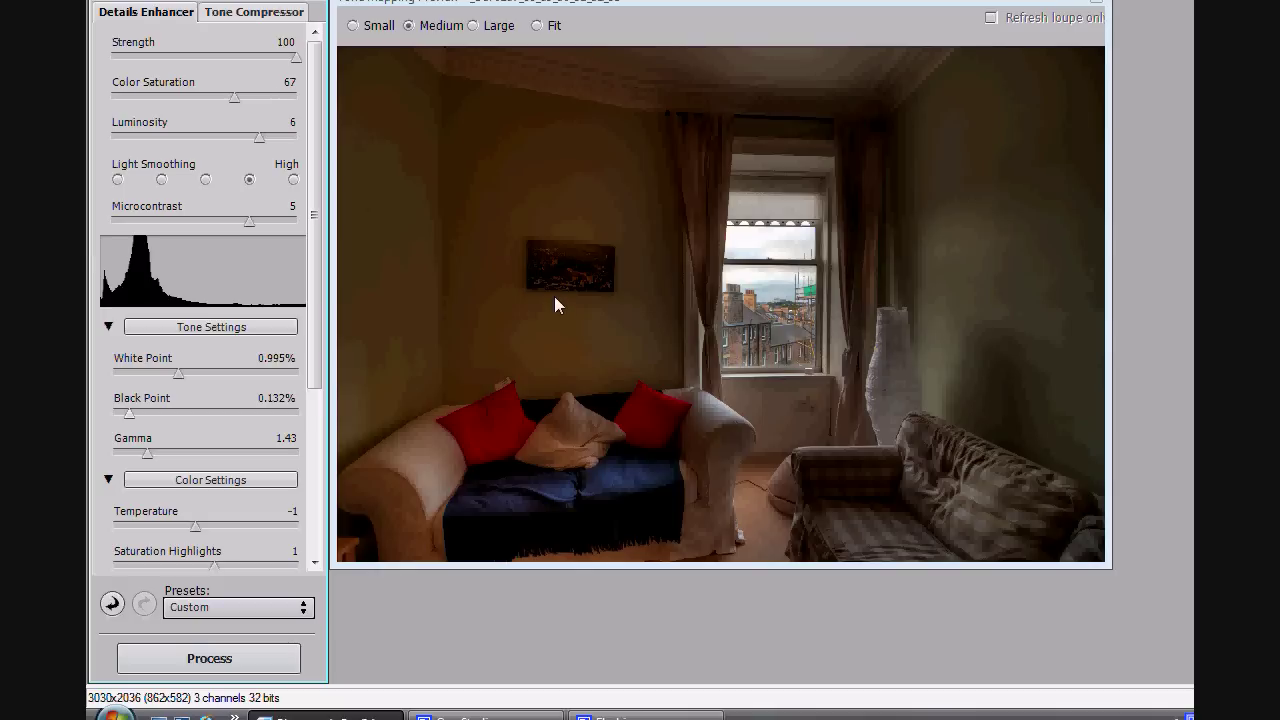
- Raise White Point to 3.654%, then lower it to 0.707%
drag(179, 373, 265, 376)
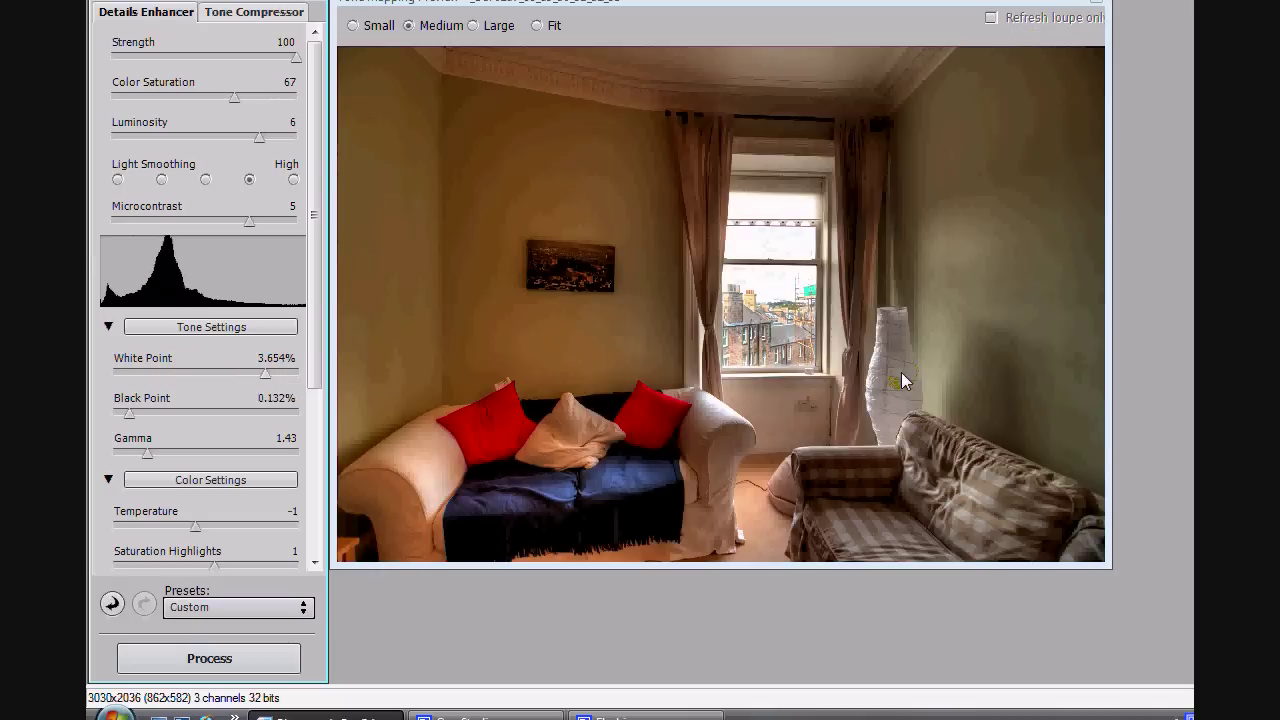
click(778, 290)
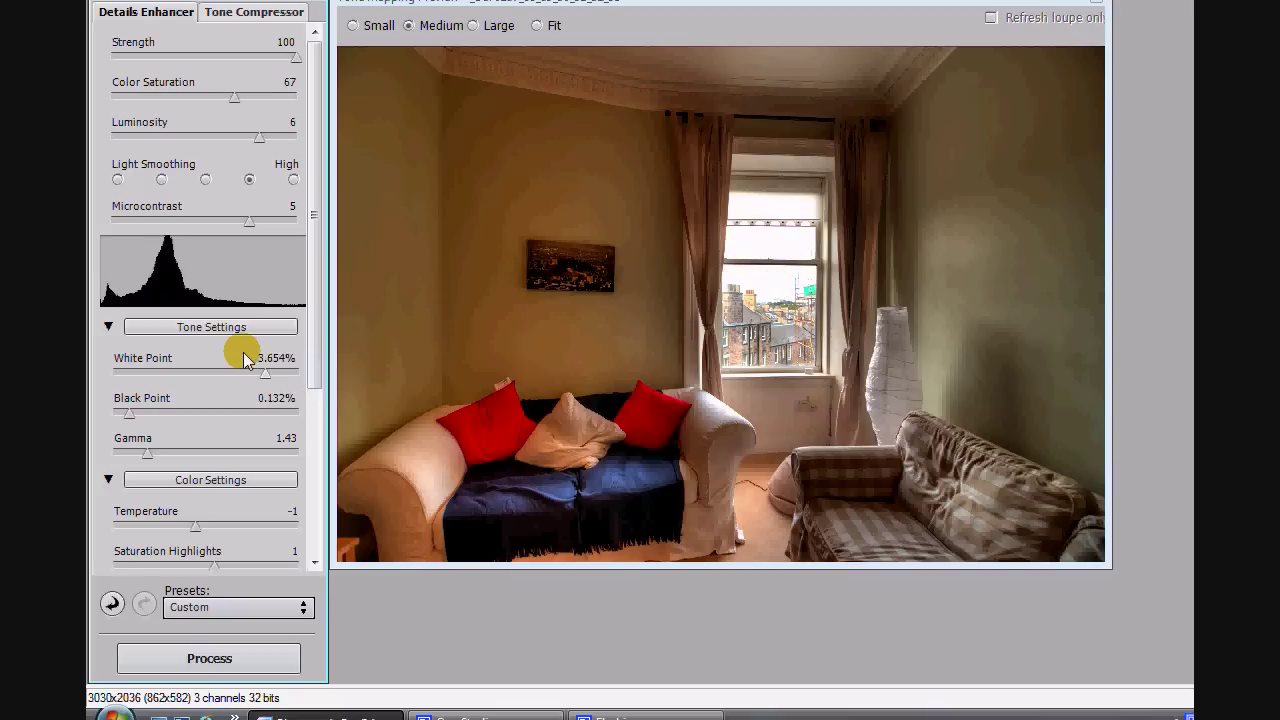
drag(264, 370, 167, 377)
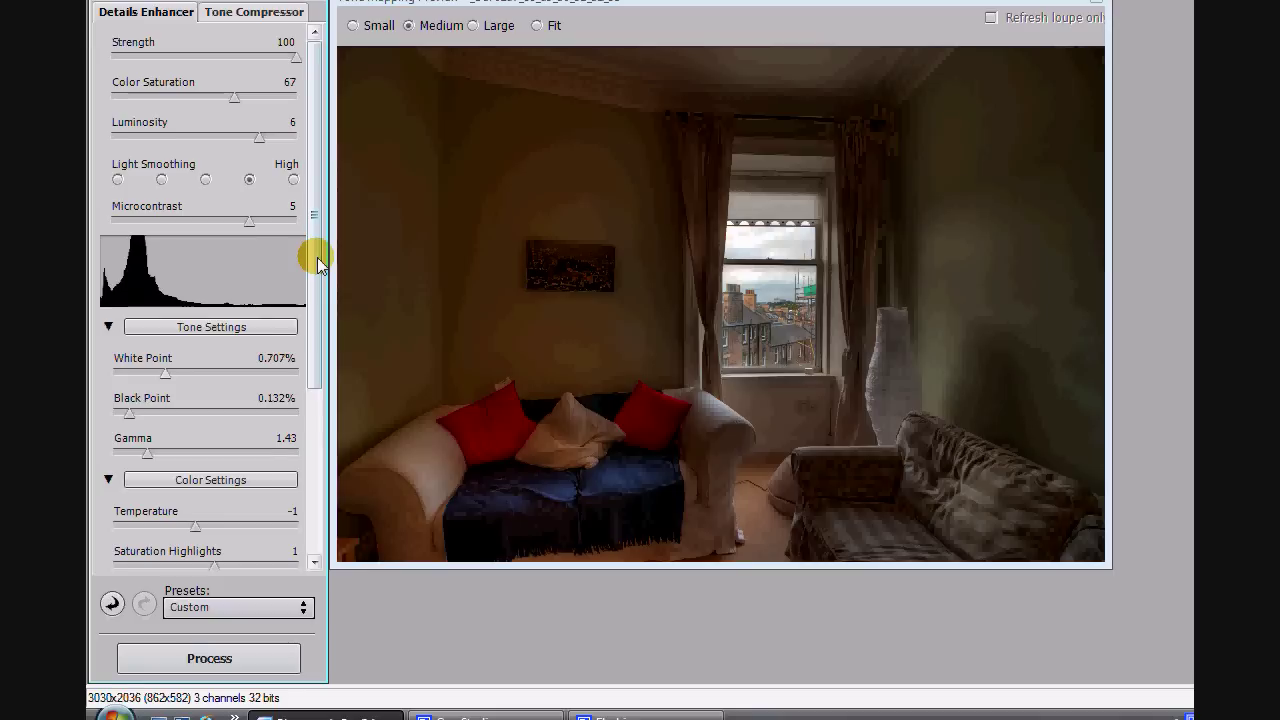
drag(317, 257, 319, 351)
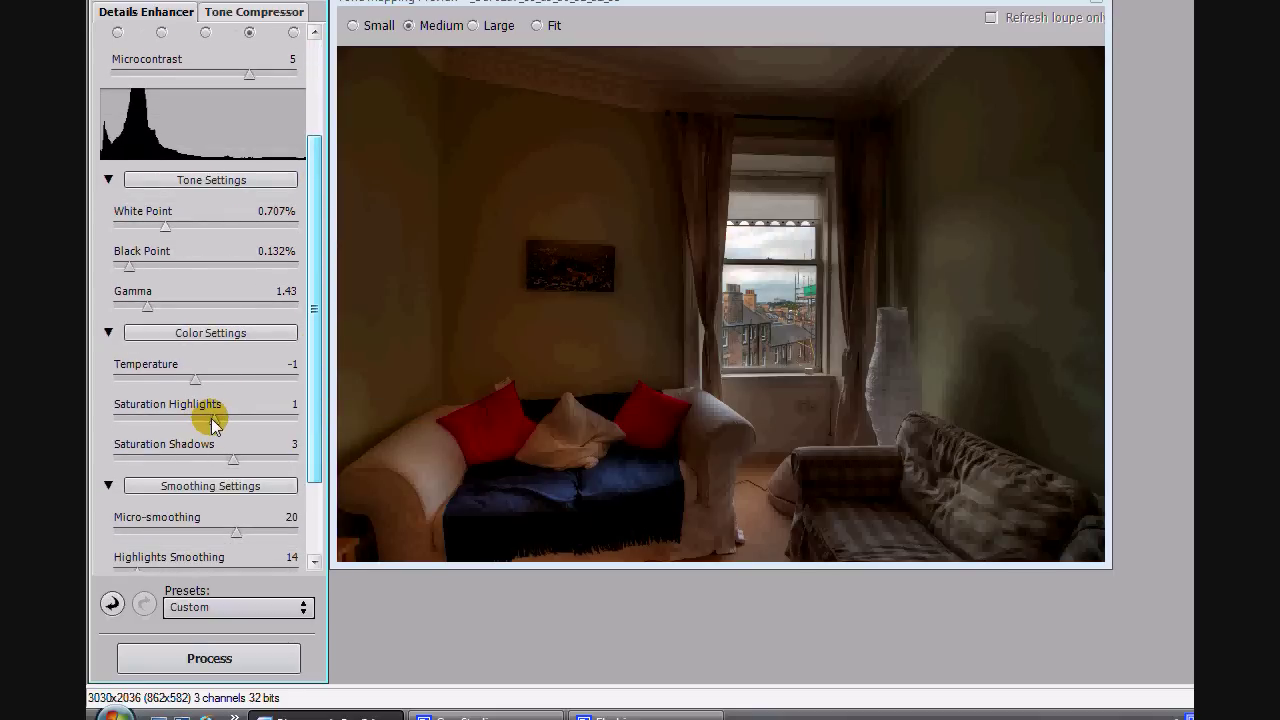
- Try Micro-smoothing at 2 and 23, then settle it at 18
drag(322, 382, 314, 457)
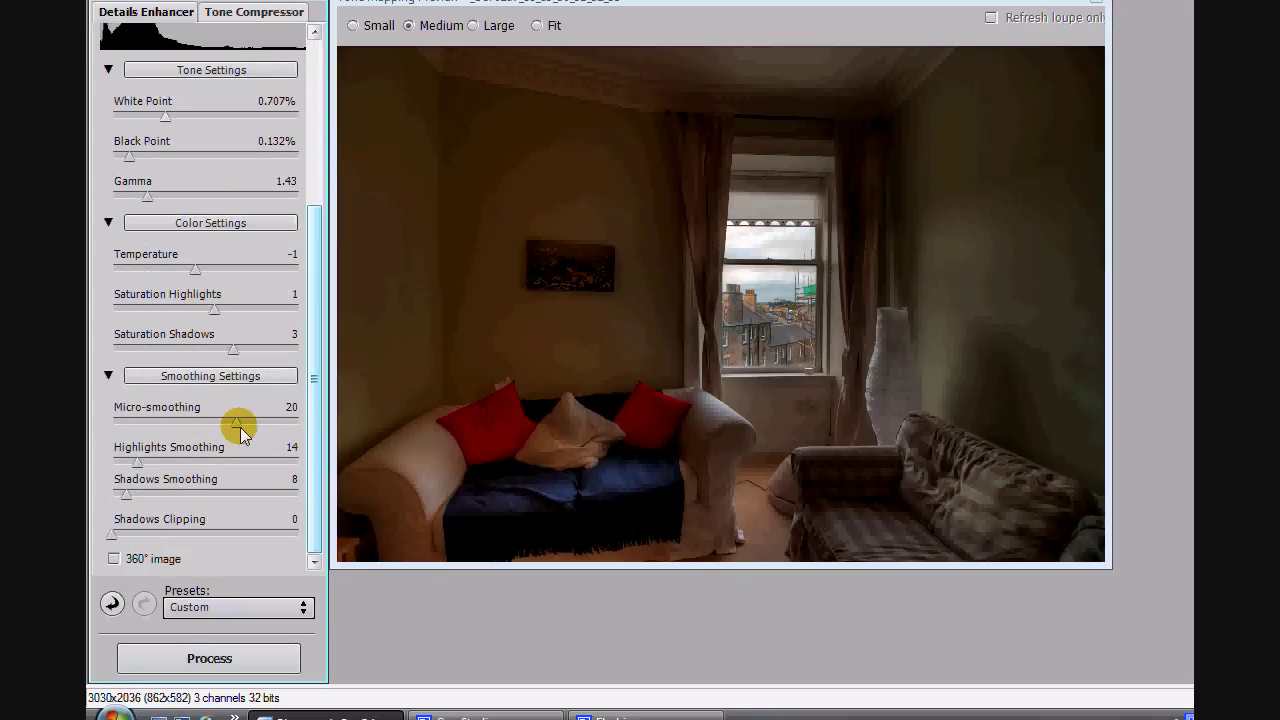
drag(237, 427, 126, 423)
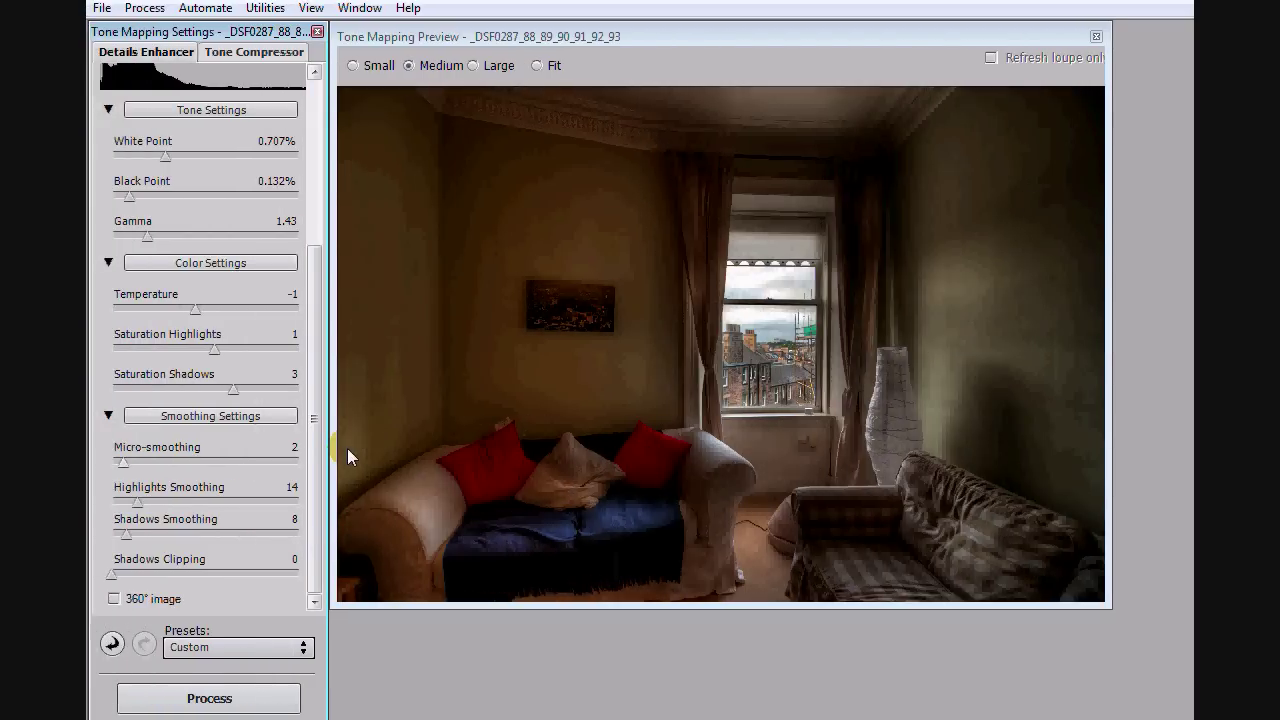
drag(123, 462, 252, 461)
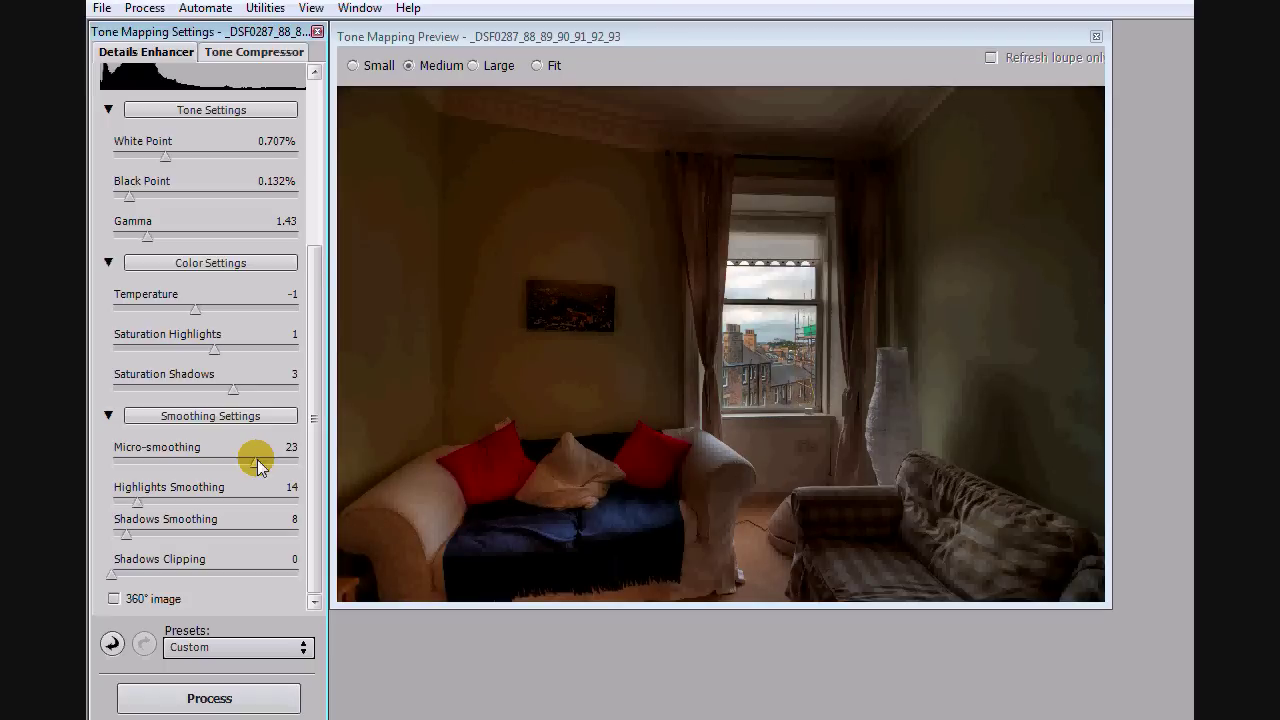
drag(253, 461, 227, 462)
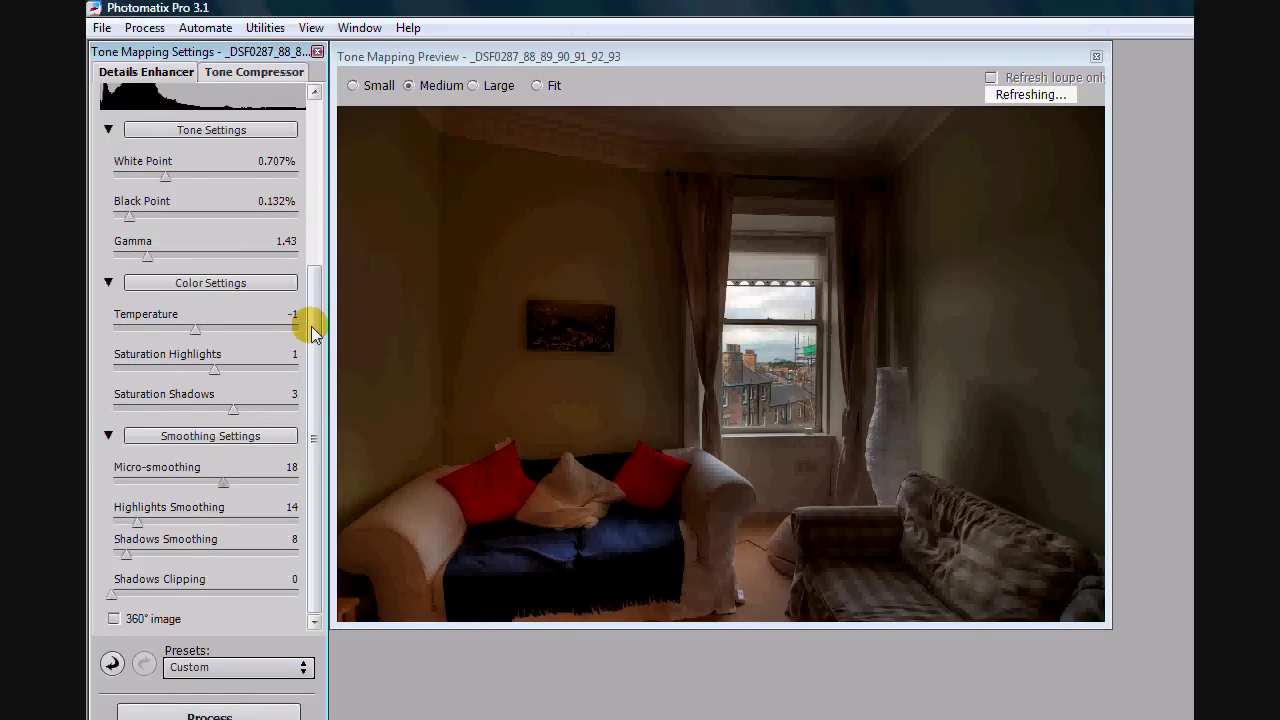
- Reset the colour Temperature from -1 to 0
scroll(316, 330, up, 1)
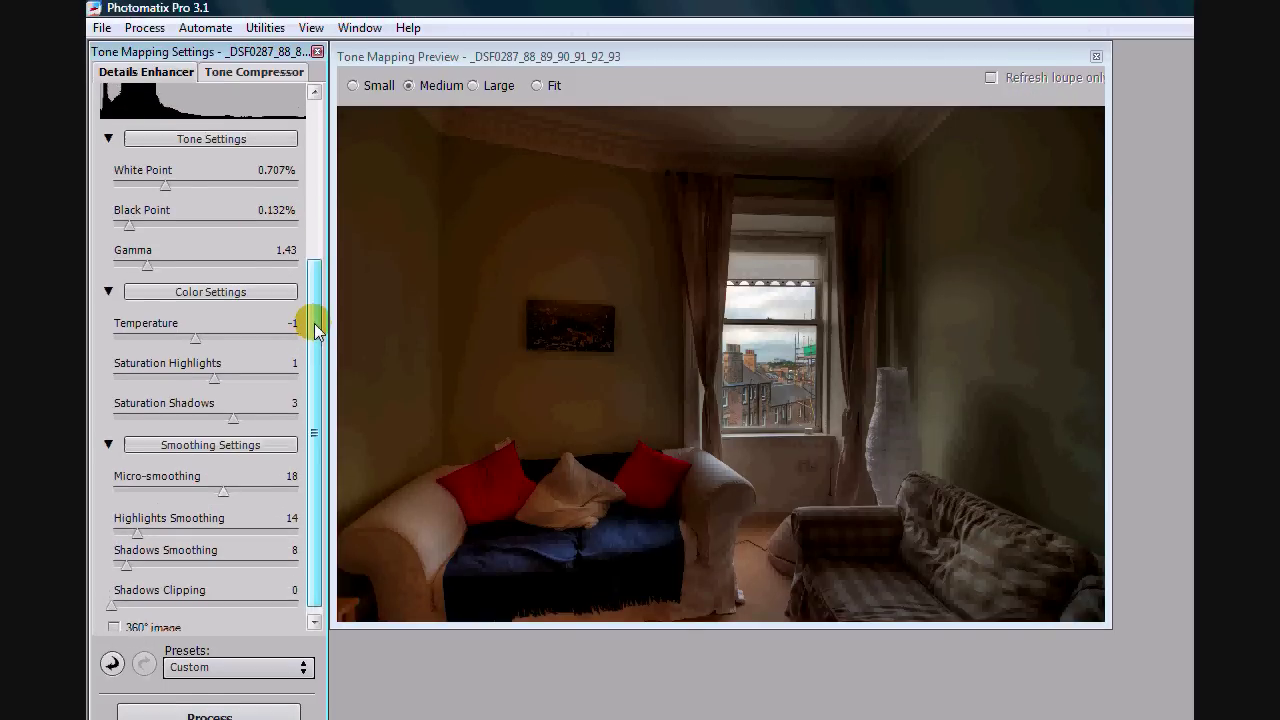
drag(316, 330, 309, 286)
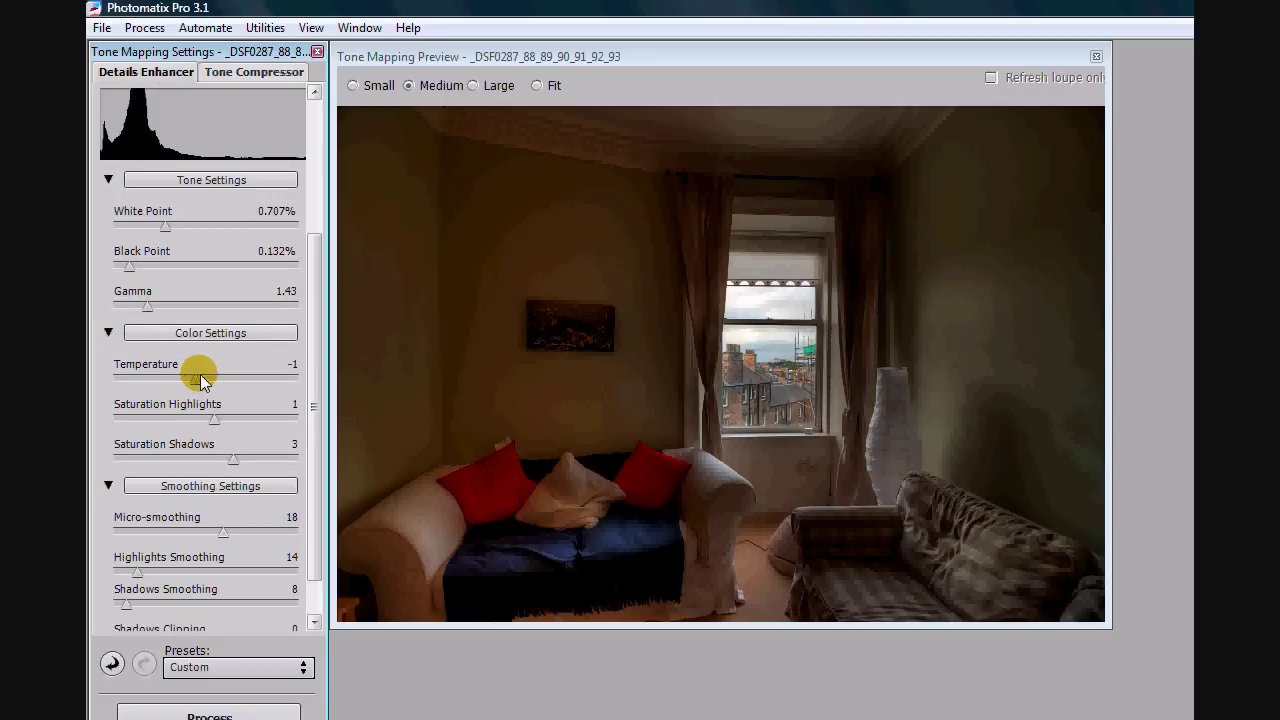
drag(203, 374, 208, 374)
drag(314, 351, 273, 195)
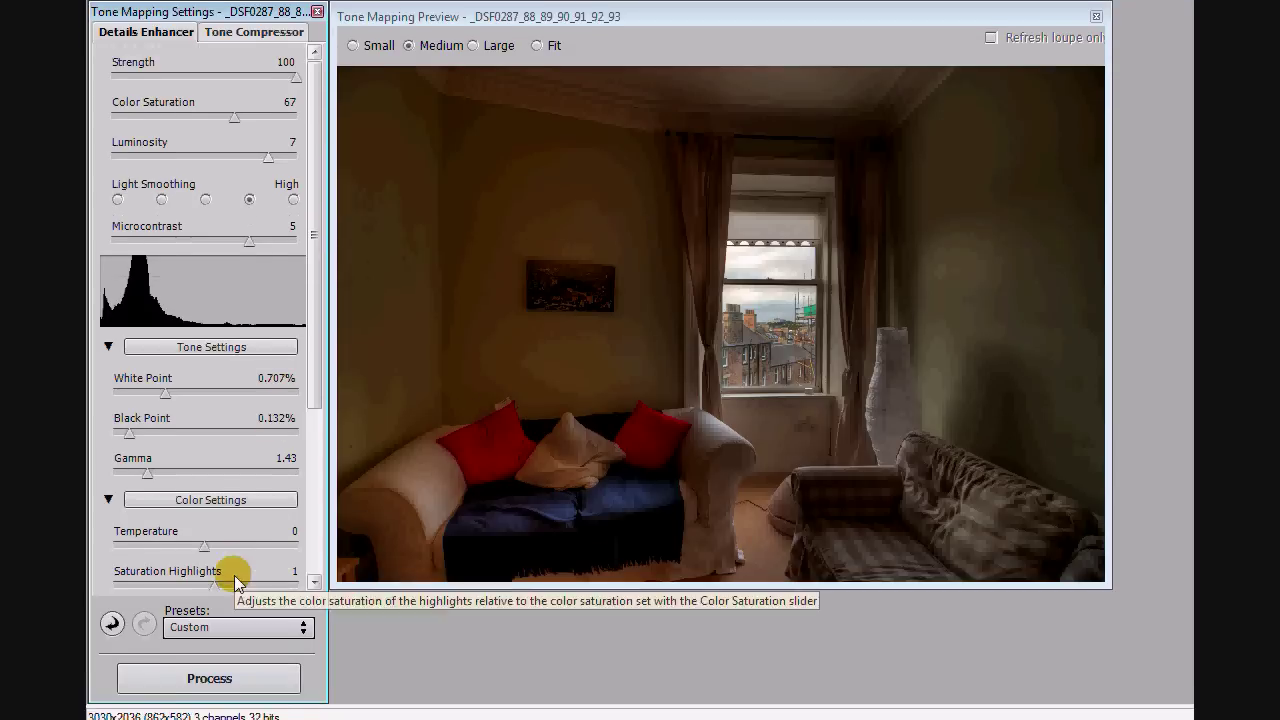
- Process the full image, save it as _DSF0287_88_89_90_91_92_93.jpg, and quit Photomatix
click(209, 678)
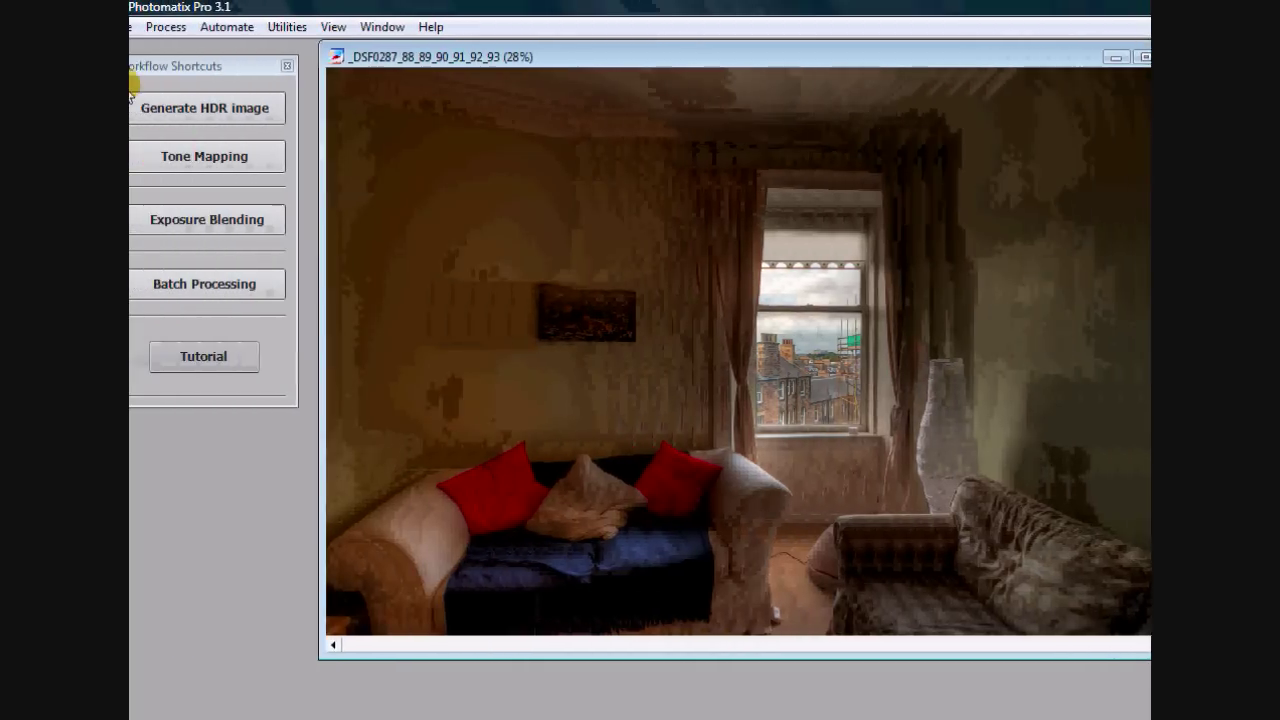
click(143, 27)
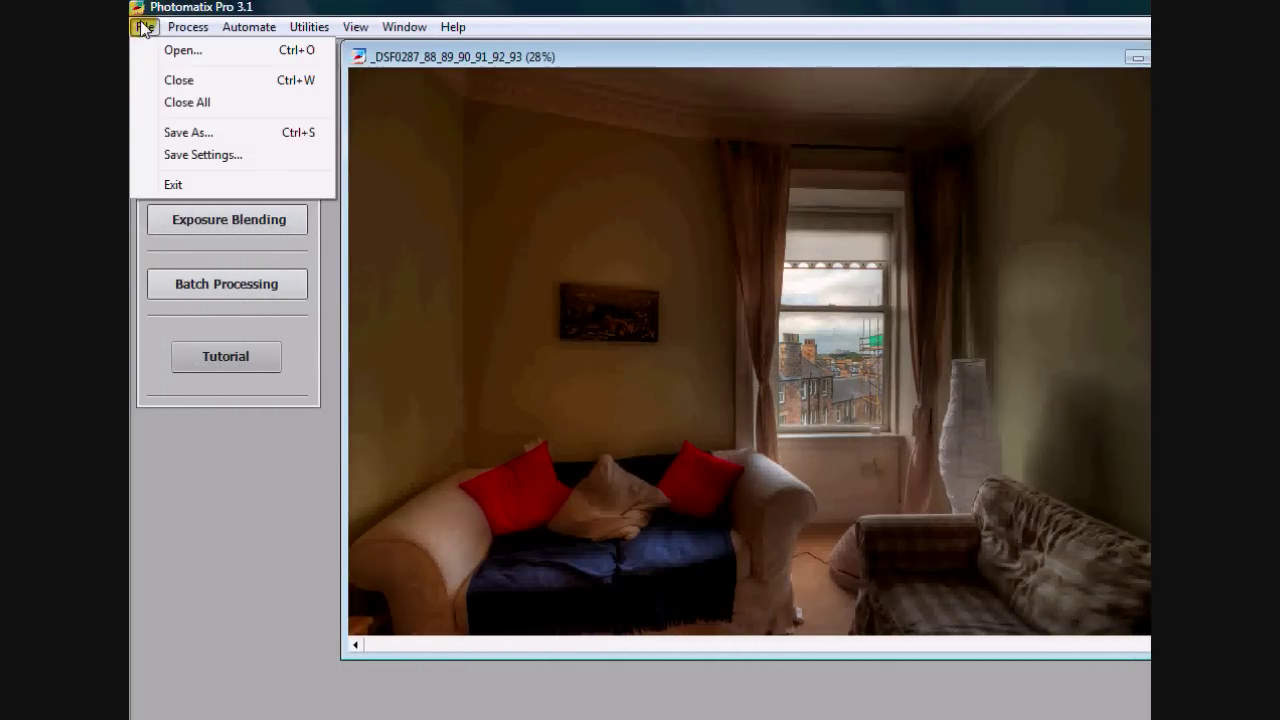
click(175, 138)
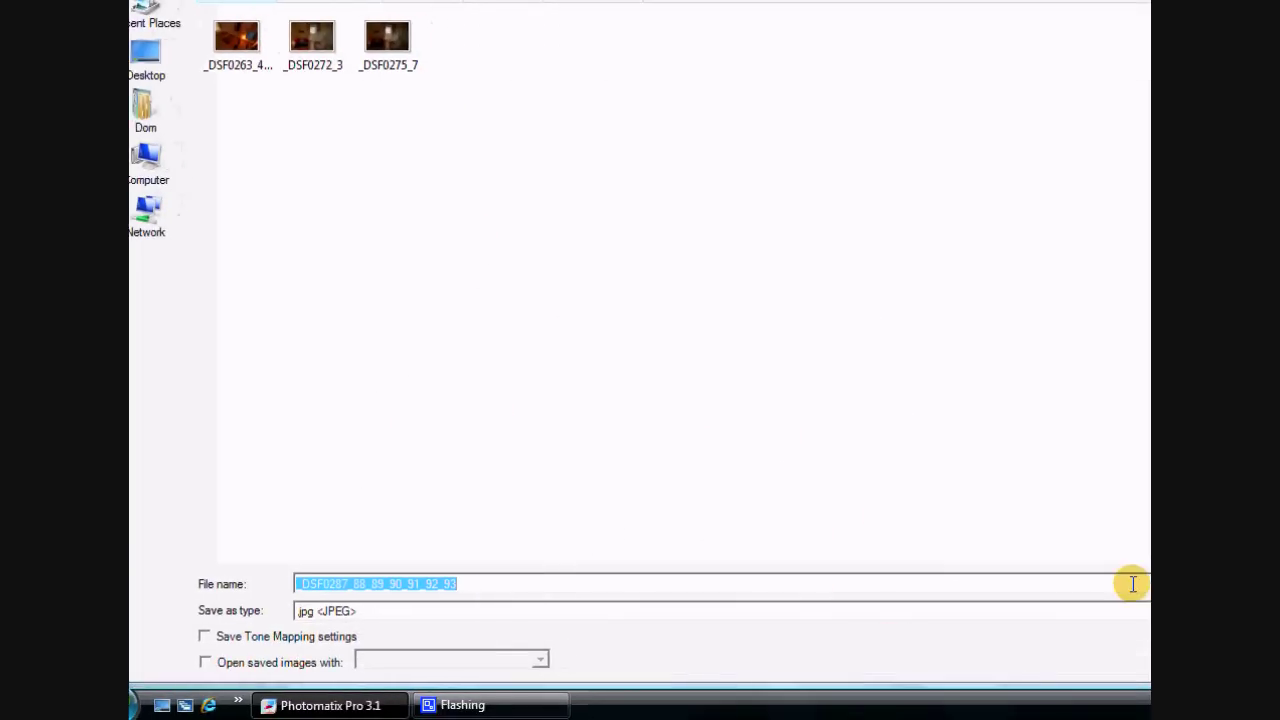
click(1118, 586)
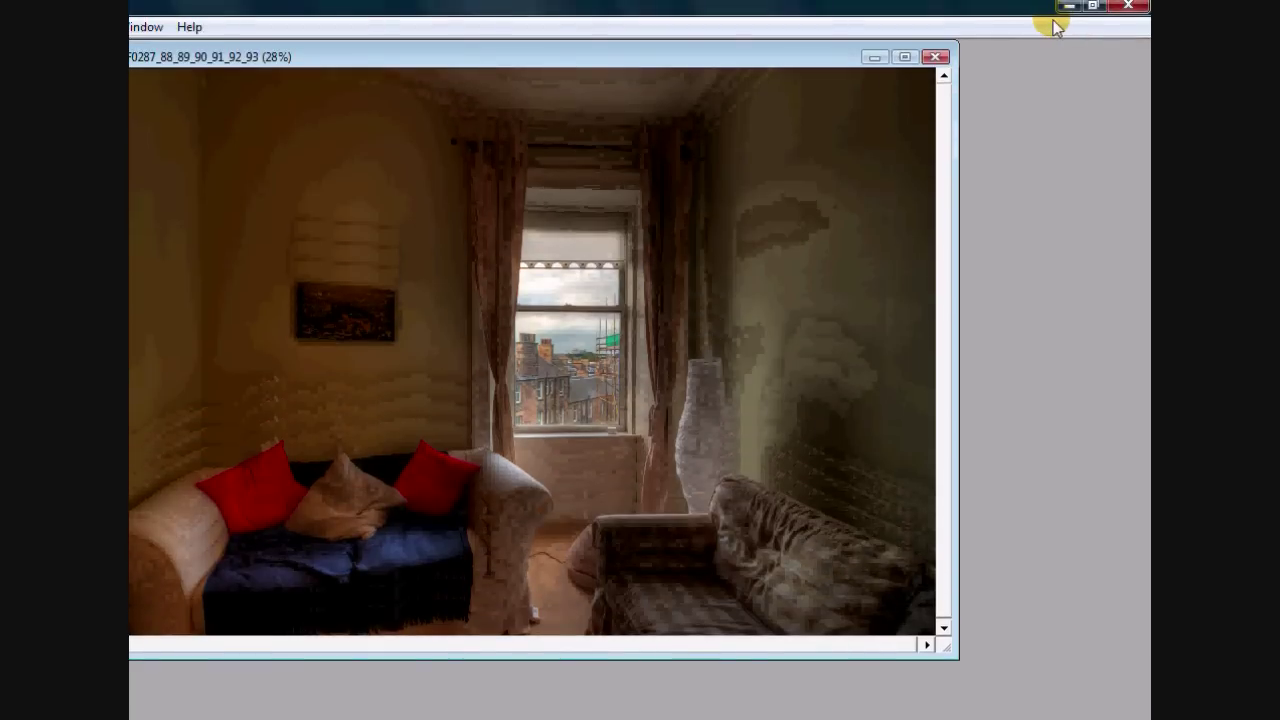
click(1133, 8)
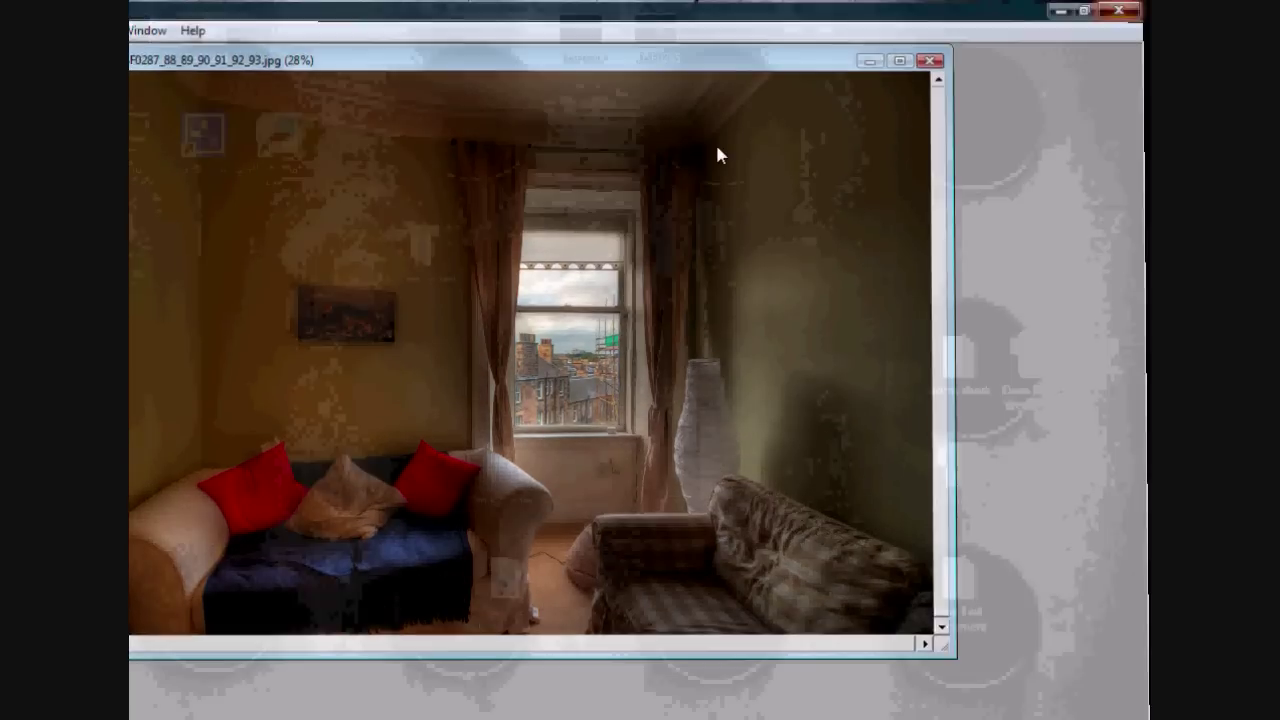
- Open the HDR JPEG from the hdr video folder and step to the single exposure _DSF0291.RAF
double_click(510, 258)
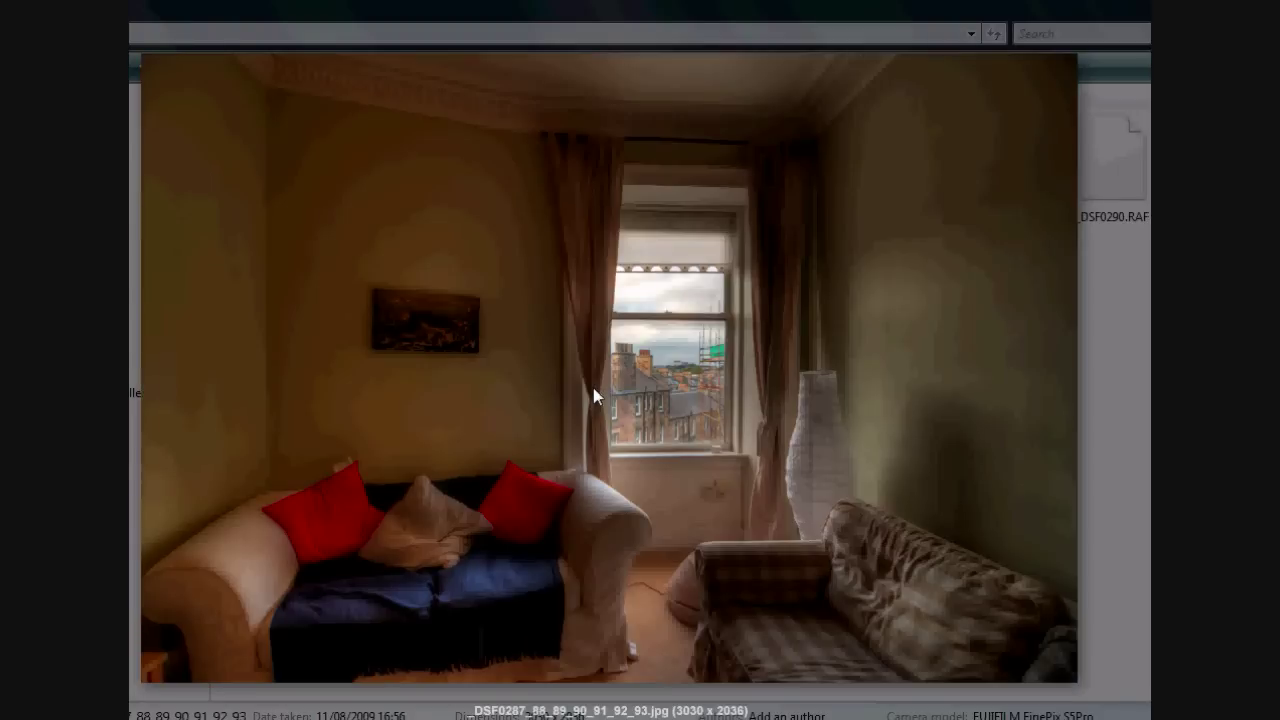
click(679, 363)
key(Right)
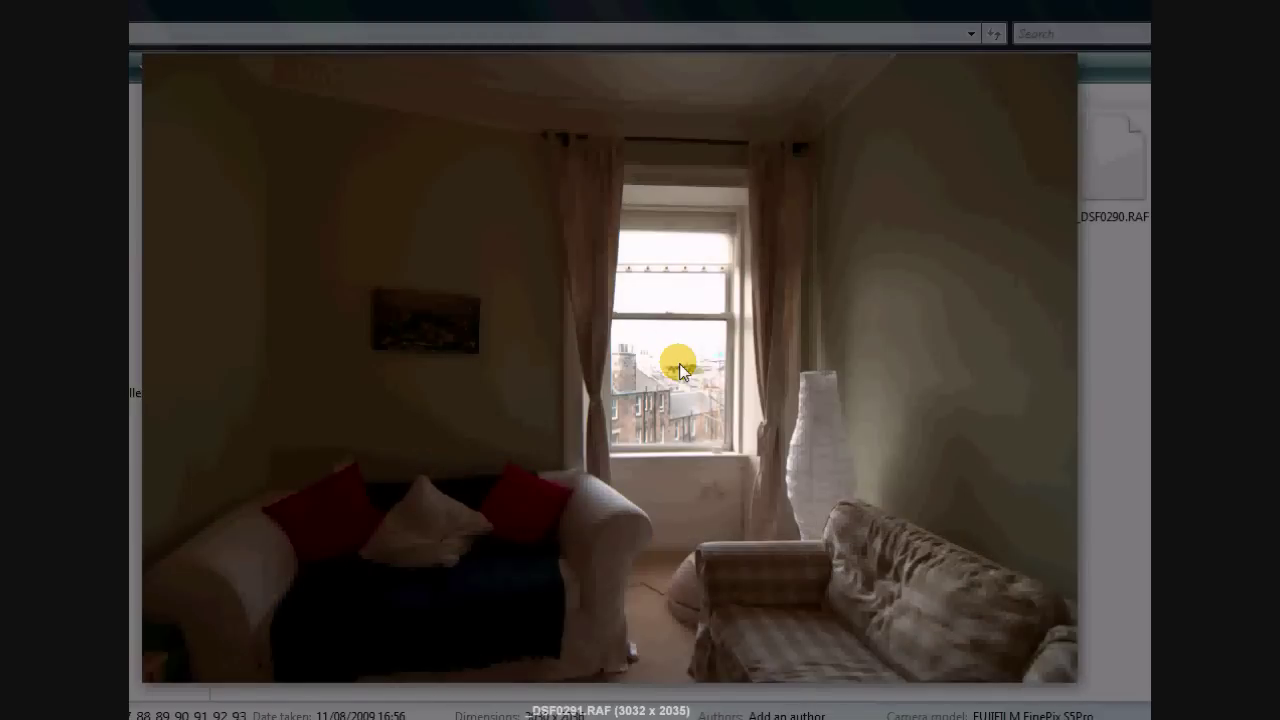